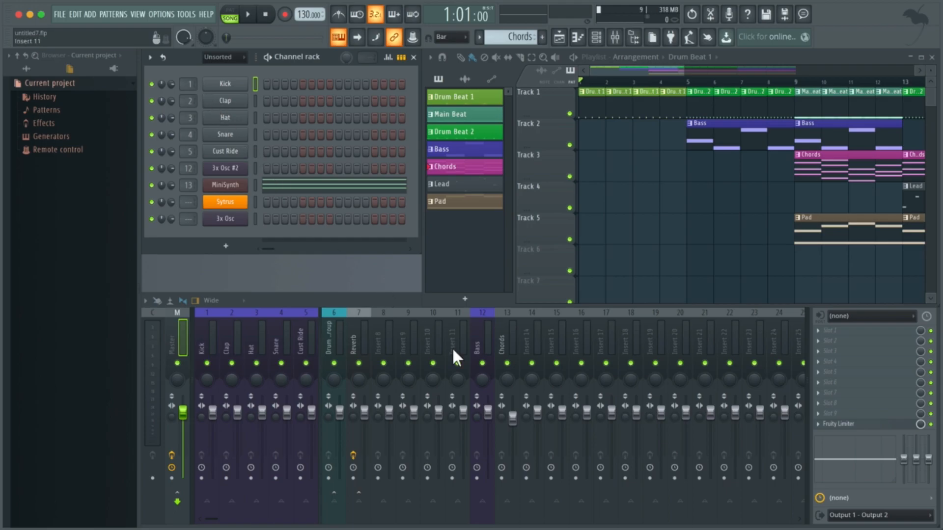
Rename the empty mixer track Insert 20 as "Shaker Recording"
left_click(675, 328)
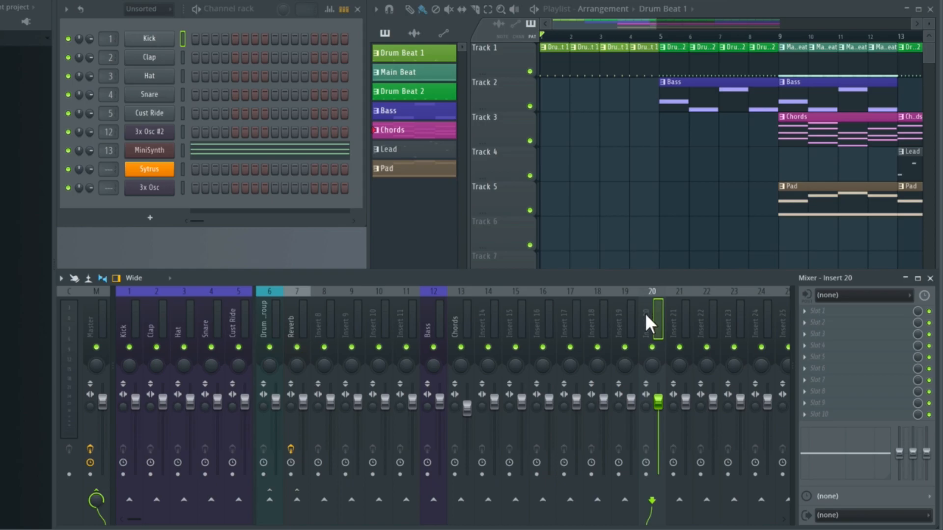
right_click(645, 317)
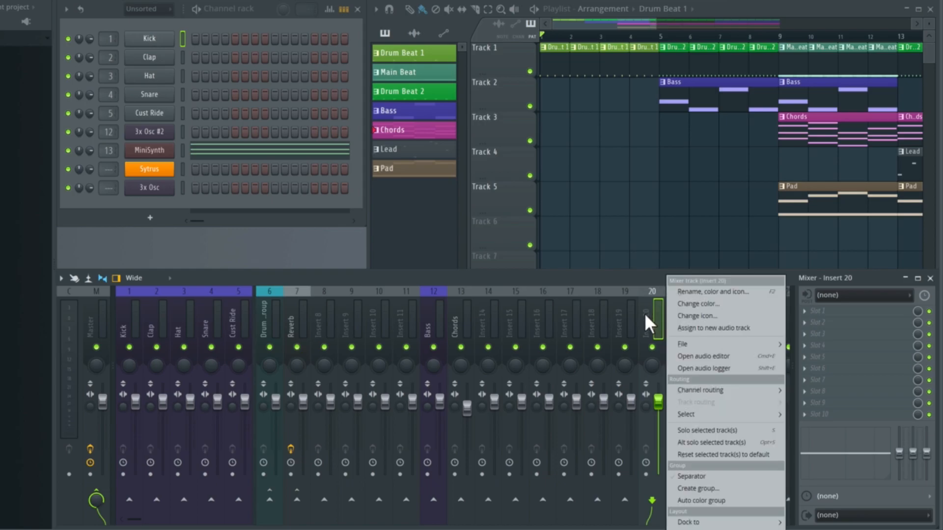
left_click(691, 291)
type("Shaker Recordin")
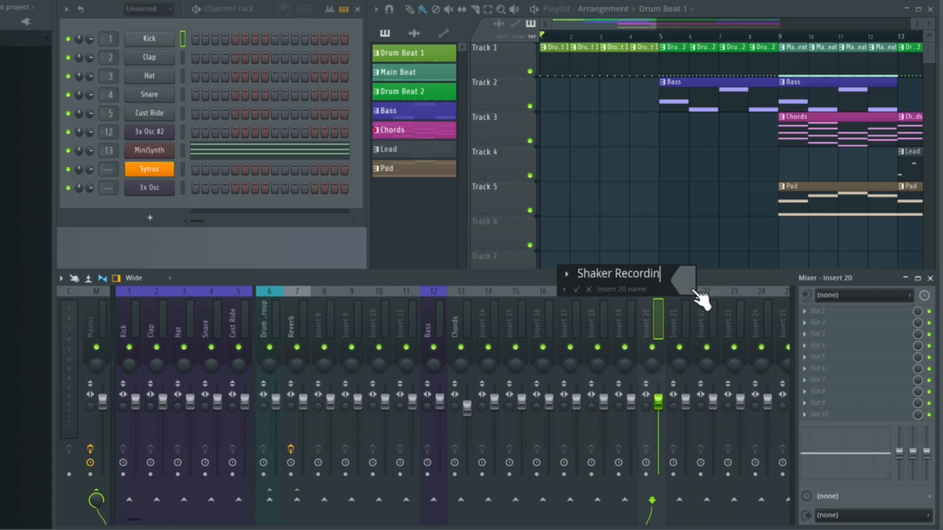
type("g")
key("Return")
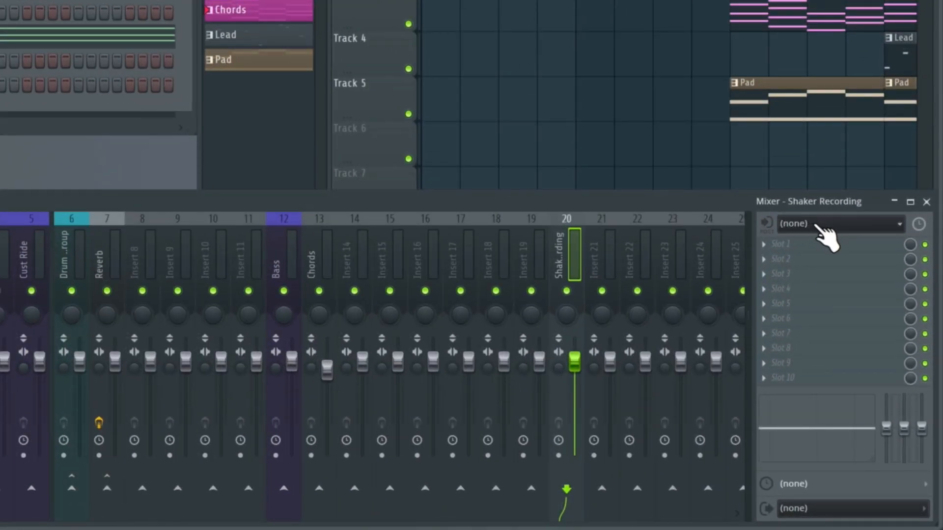
Set the Shaker Recording track's audio source to mono Input 2 and leave the track armed for recording
left_click(826, 231)
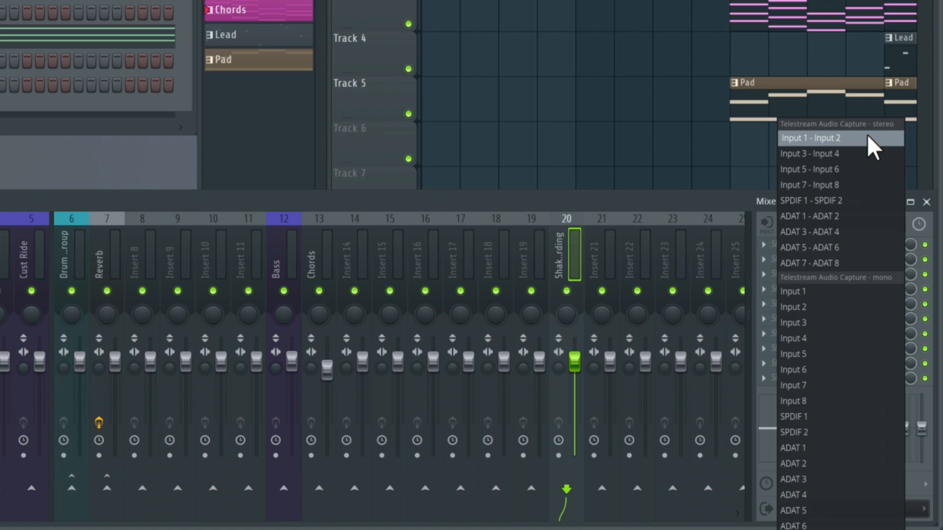
left_click(825, 306)
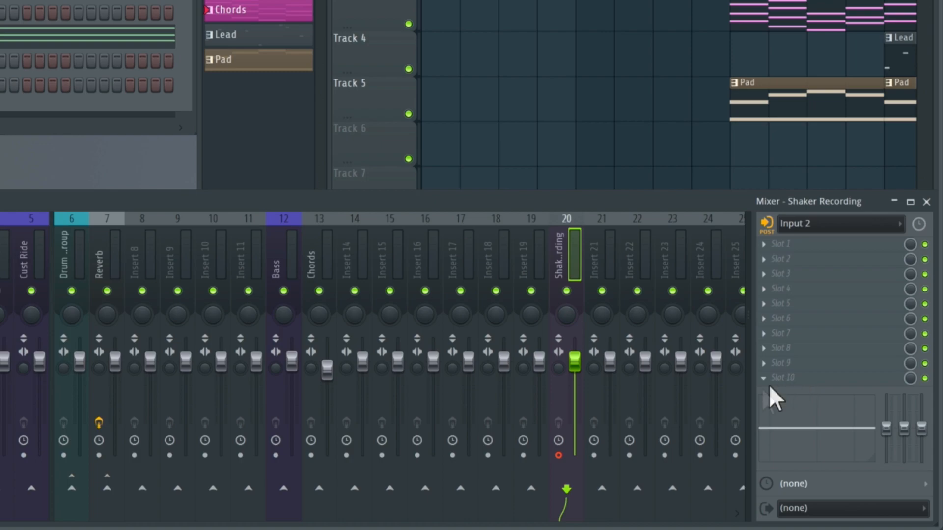
left_click(559, 457)
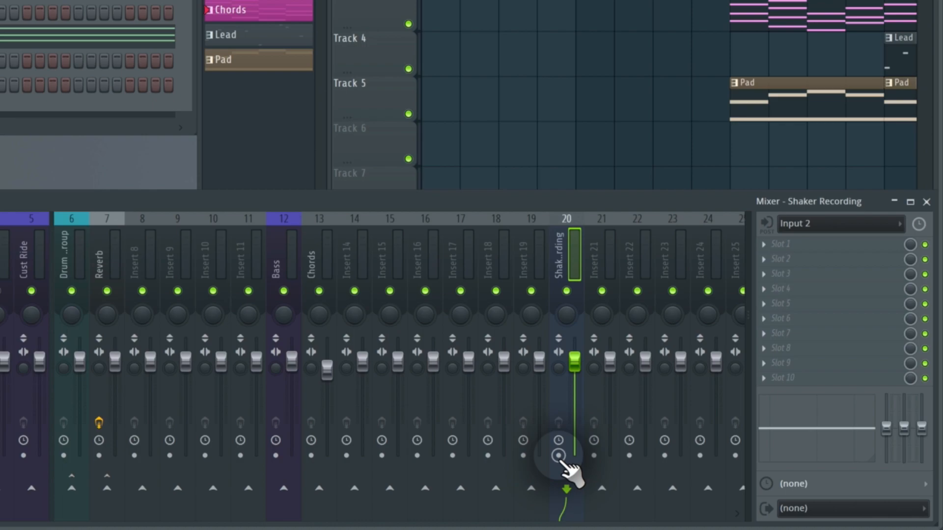
left_click(559, 456)
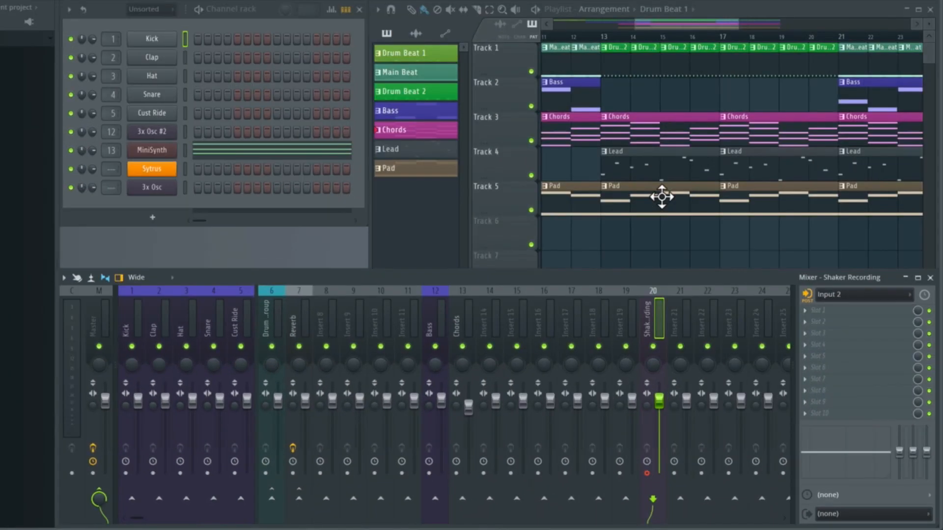
Select the four-bar section from bar 21 to bar 25 in the playlist timeline
scroll(661, 197, "right", 6)
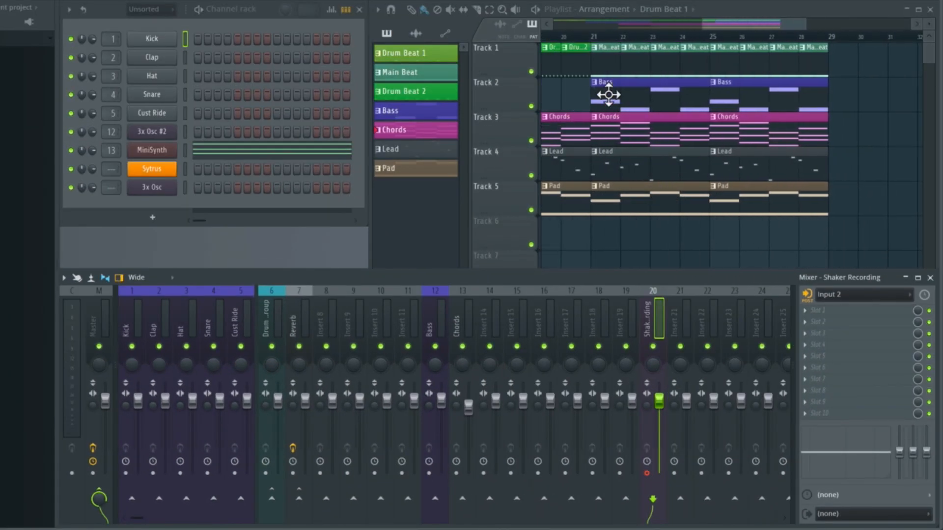
scroll(601, 69, "left", 2)
scroll(601, 69, "right", 2)
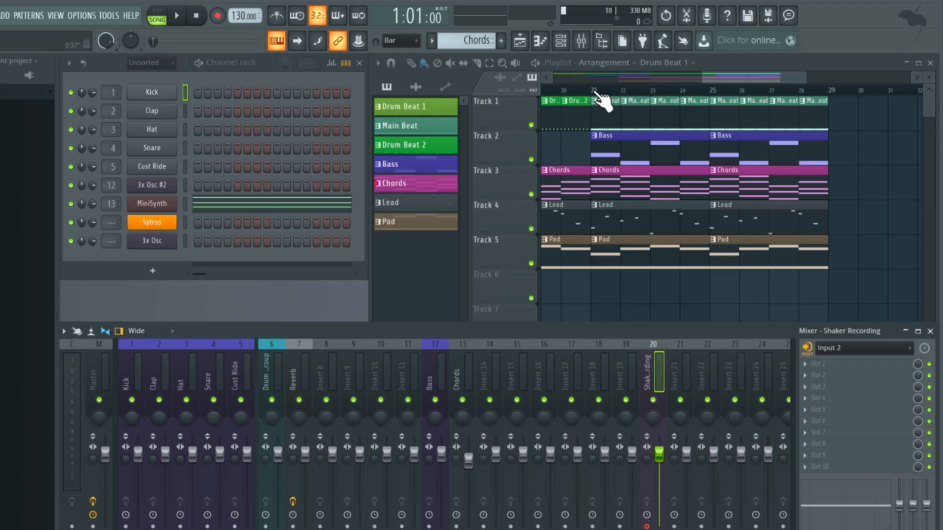
left_click_drag(594, 94, 692, 96)
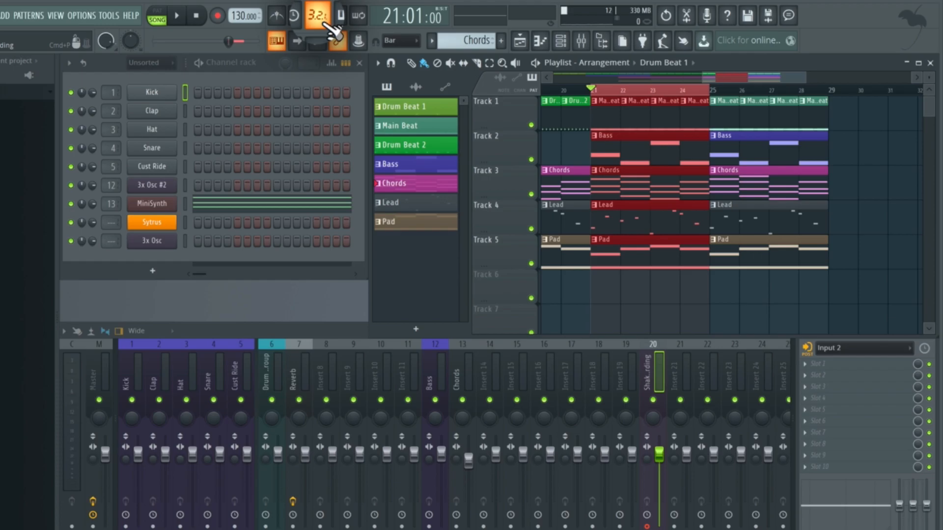
Record the shaker over the selected bars, choosing audio into the playlist as an audio clip, and clear the clip selection
left_click(217, 17)
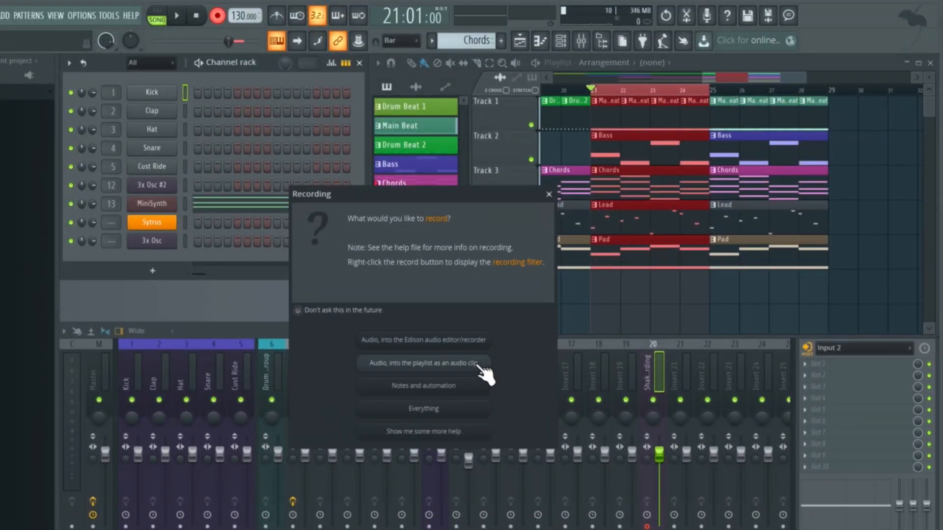
left_click(480, 366)
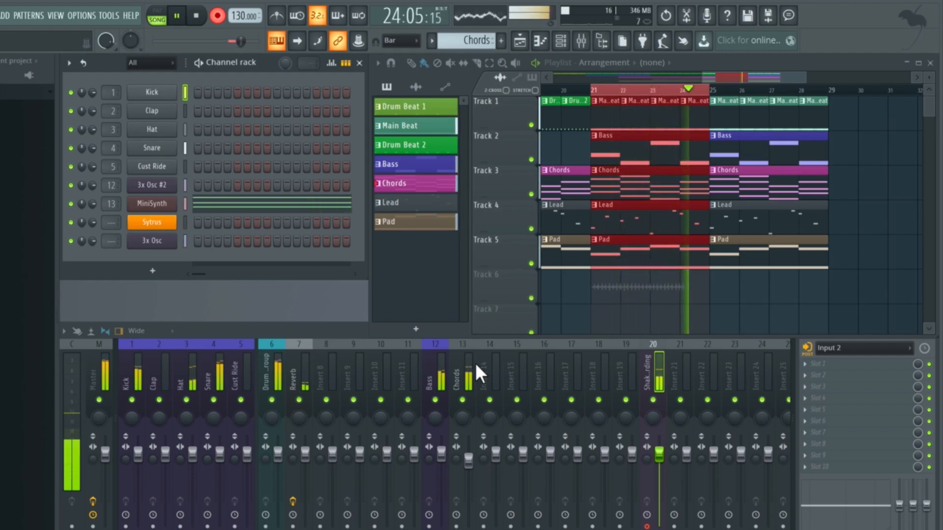
key("space")
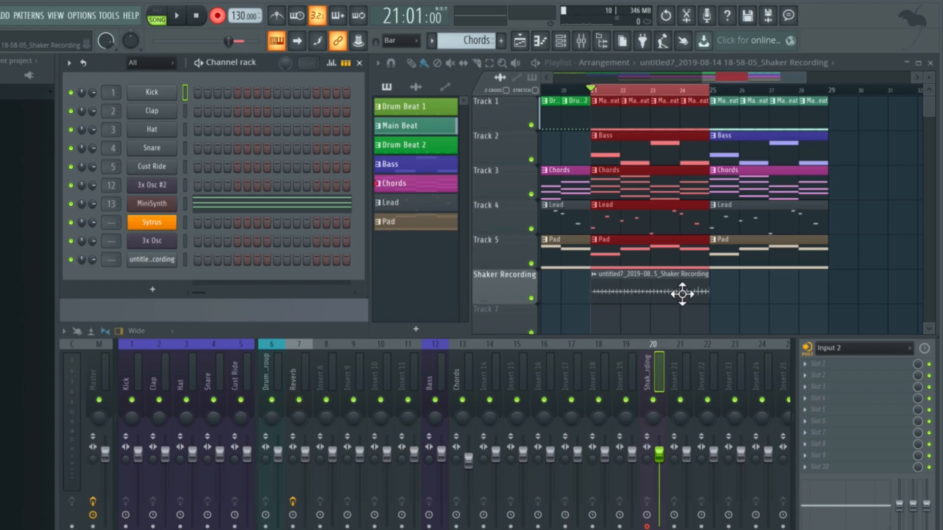
left_click(611, 291)
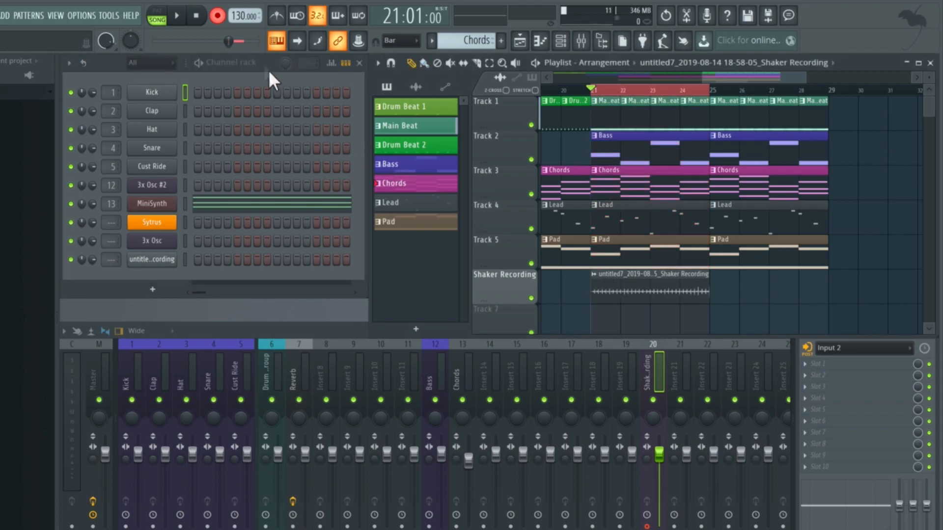
Turn off recording mode and play back the four-bar section with the recorded clip
left_click(218, 17)
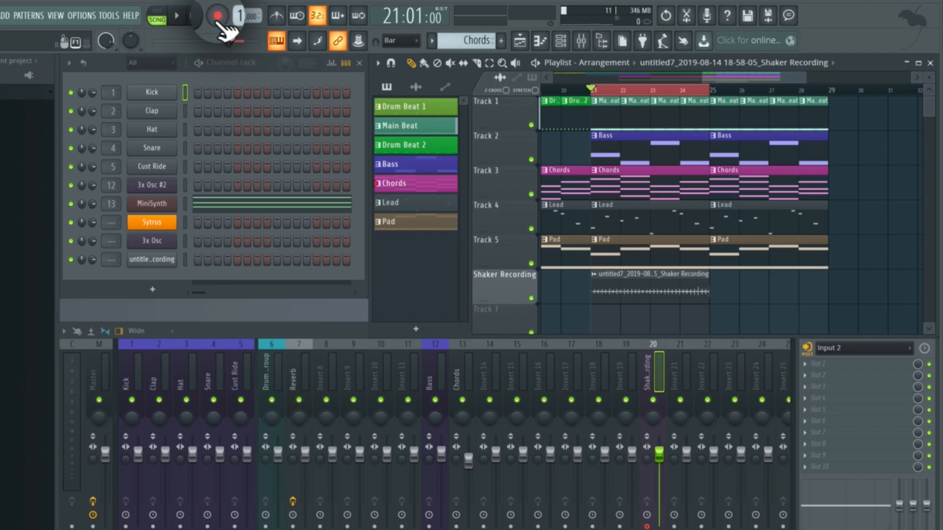
left_click(178, 18)
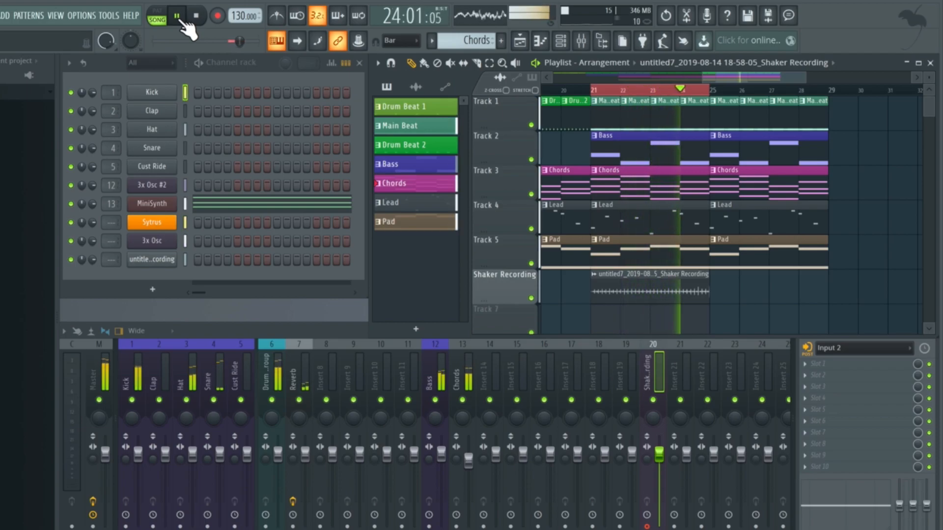
key("space")
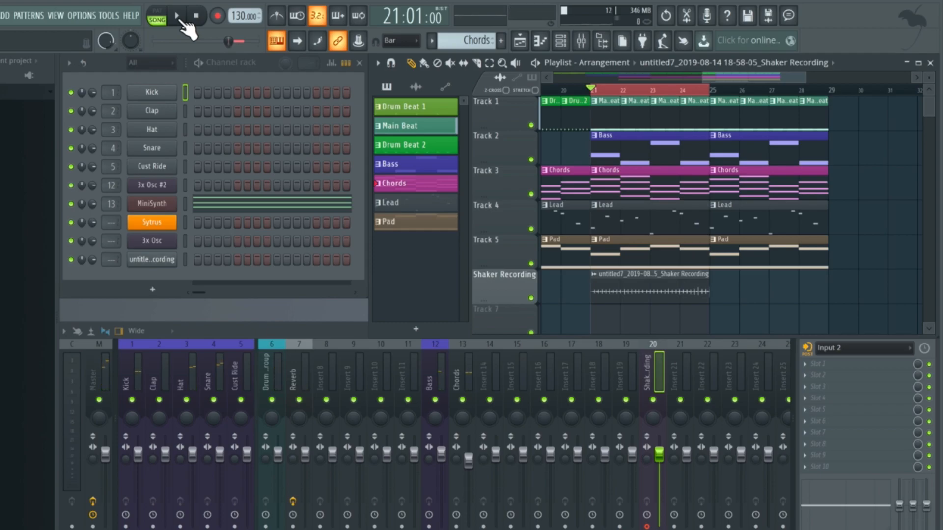
Assign the recorded clip's channel to mixer track 8 and route that mixer track to the drum group track
left_click(160, 261)
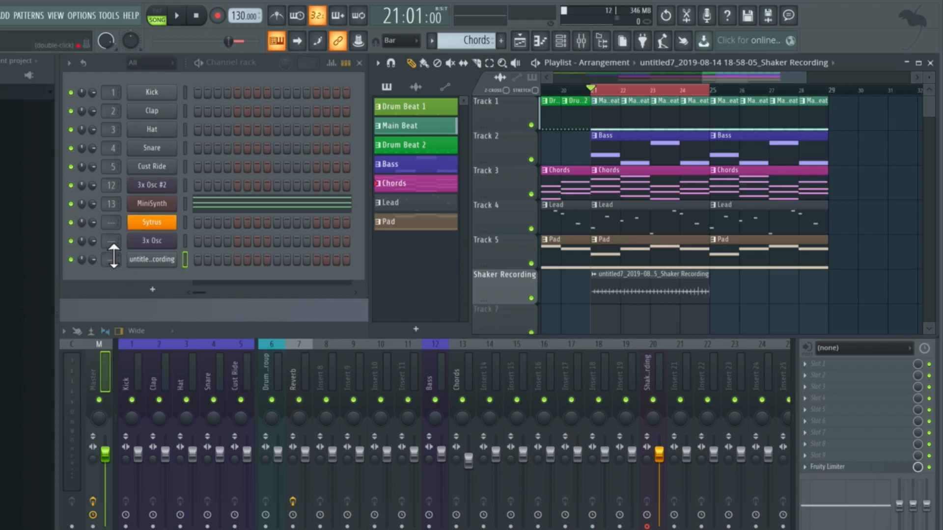
left_click_drag(114, 256, 113, 224)
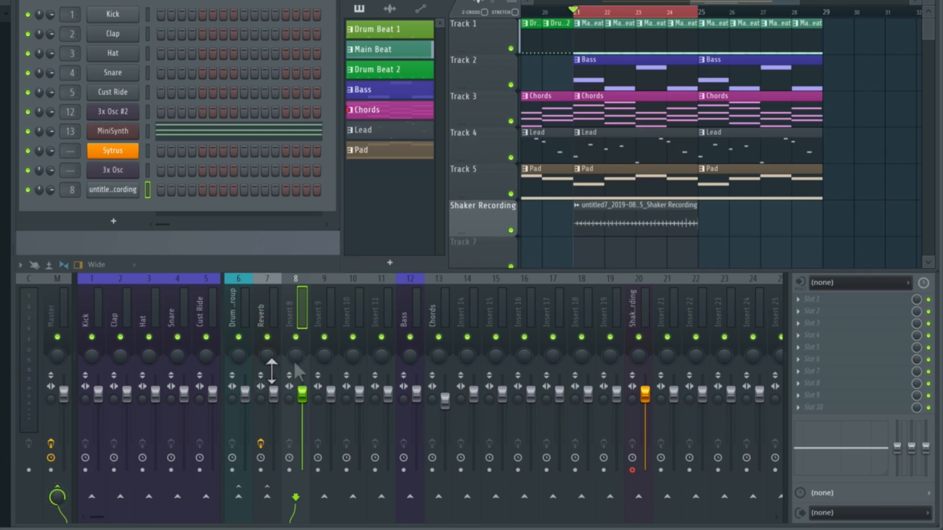
left_click(293, 316)
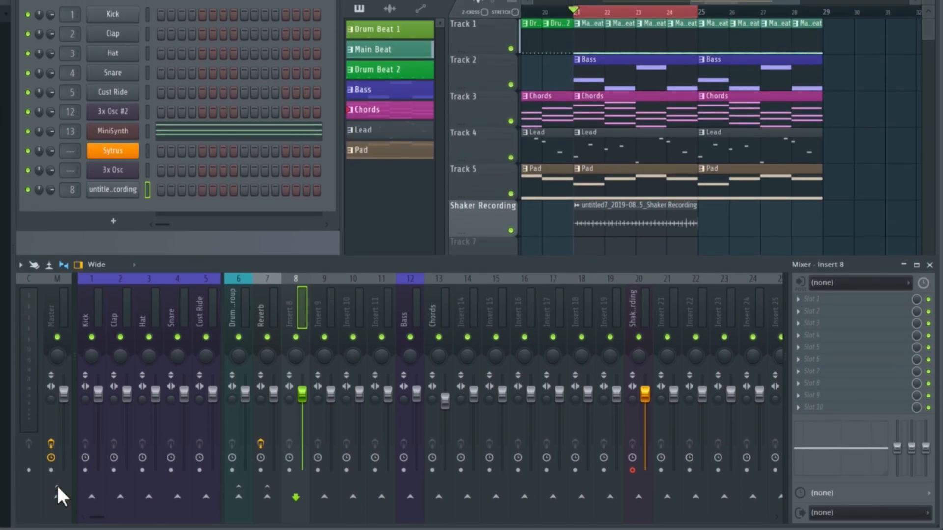
left_click(239, 498)
Play the section and slightly lower the volume fader of mixer track 8 to balance the recording
key("space")
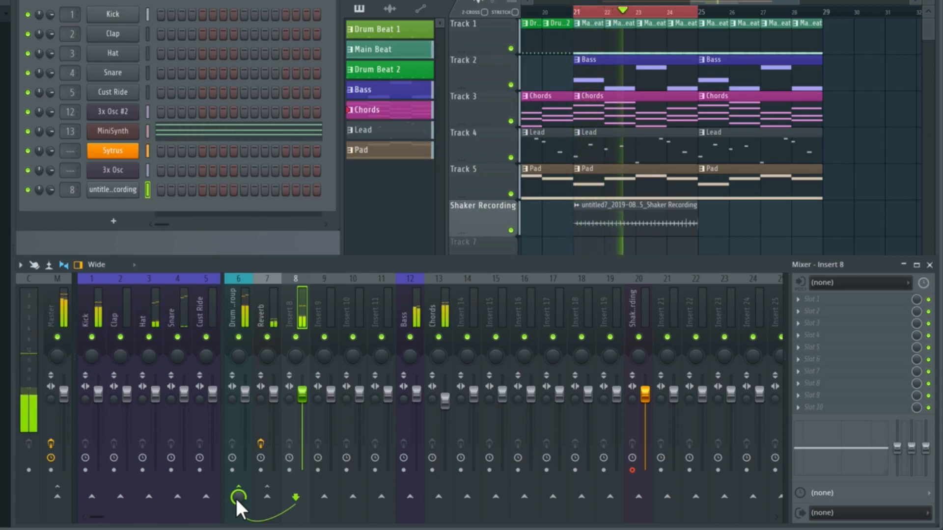
mouse_move(302, 393)
left_mouse_down()
mouse_move(302, 406)
mouse_move(301, 396)
left_mouse_up()
key("space")
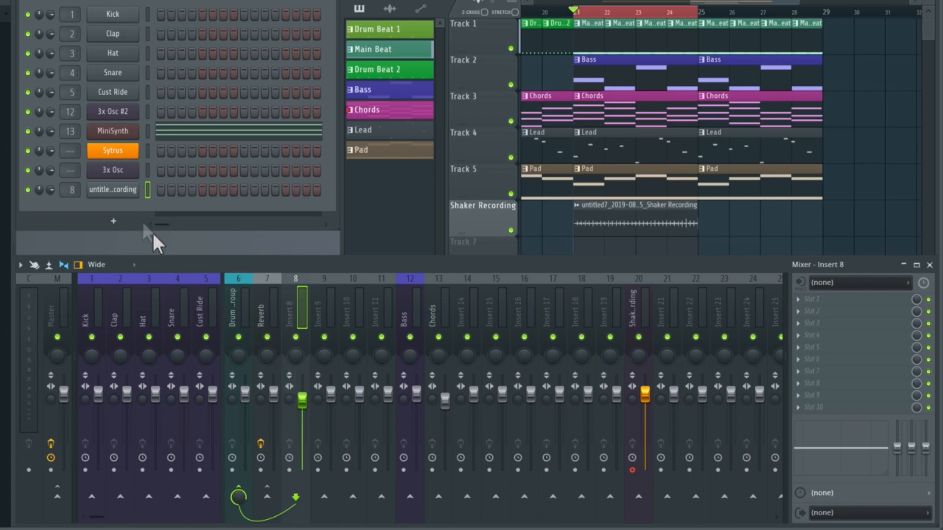
Rename the recorded audio clip's channel in the channel rack as "Shaker"
right_click(124, 193)
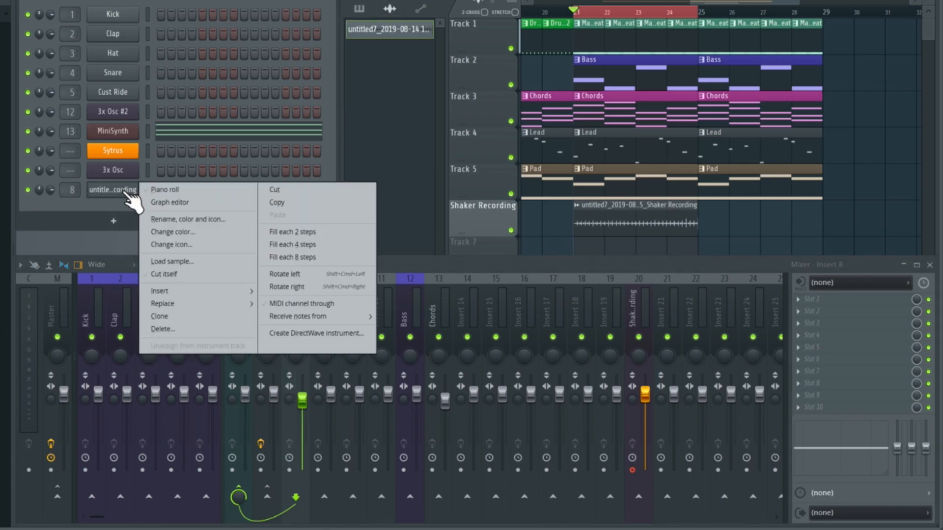
left_click(201, 222)
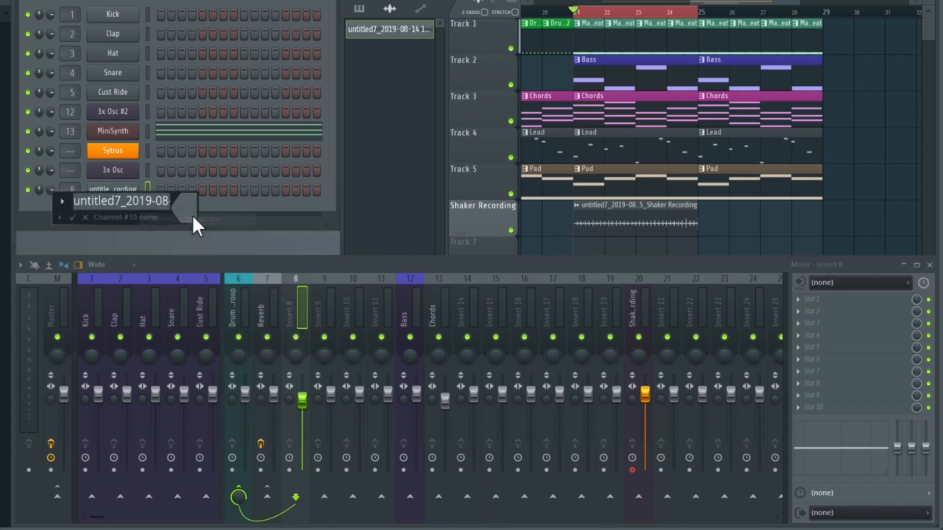
type("Shaker")
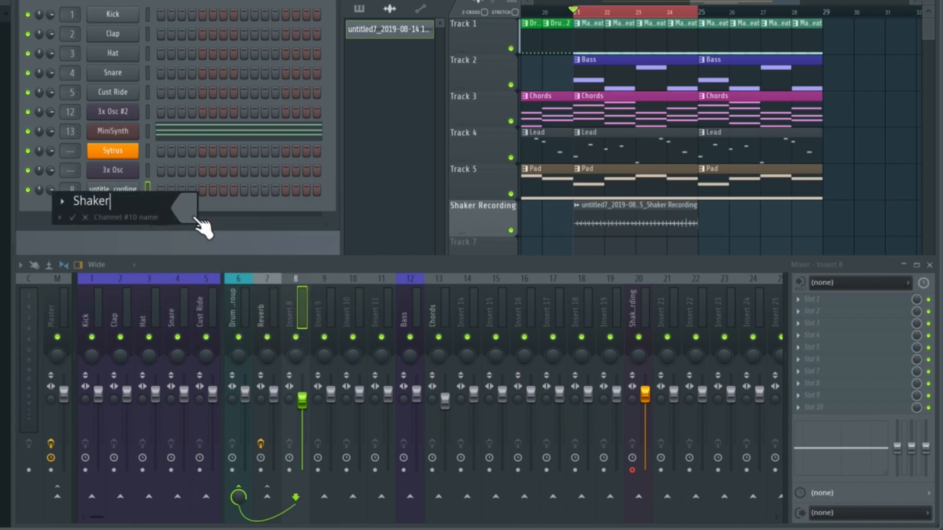
key("Return")
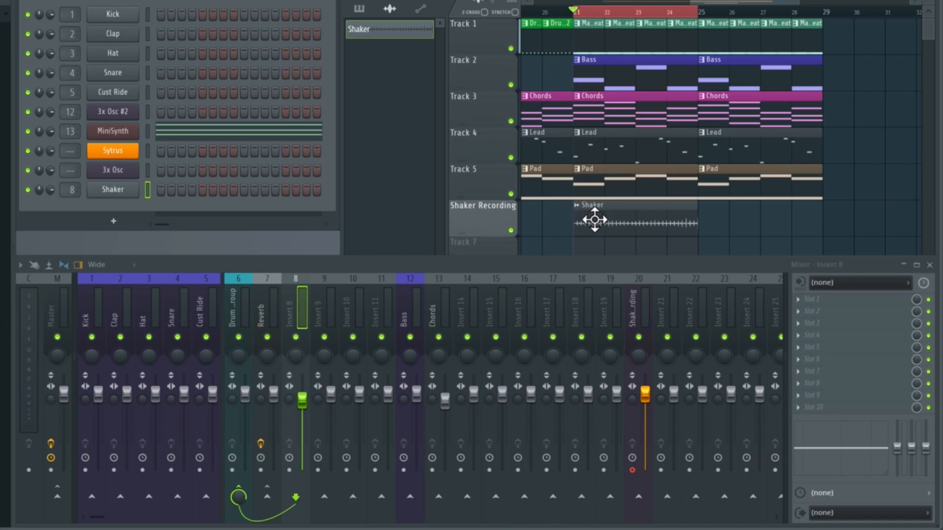
Rename mixer track Insert 8 as "Shaker" and color it violet-blue like the individual drum tracks
right_click(290, 316)
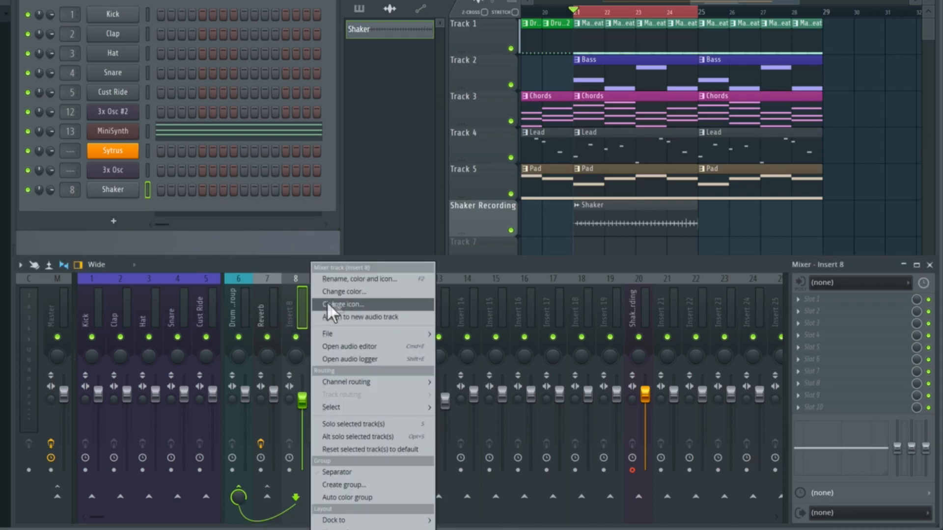
left_click(359, 279)
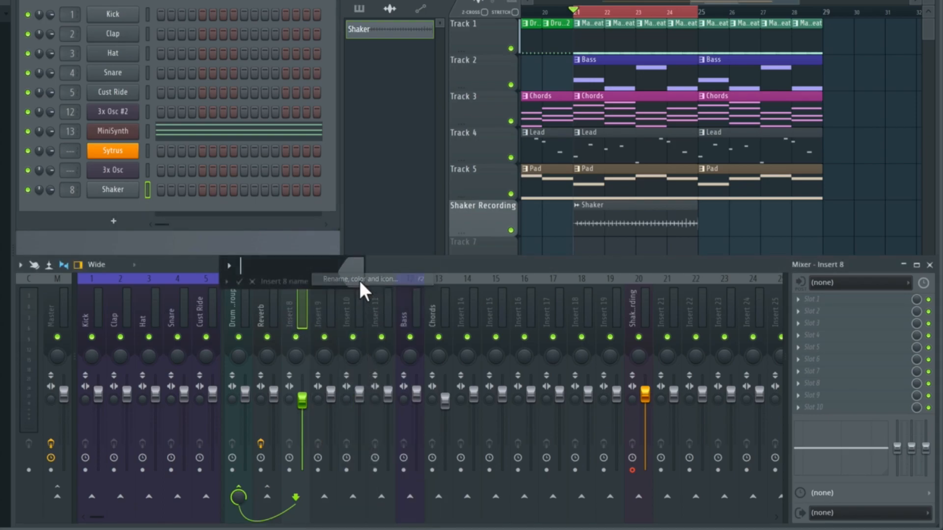
type("Shaker")
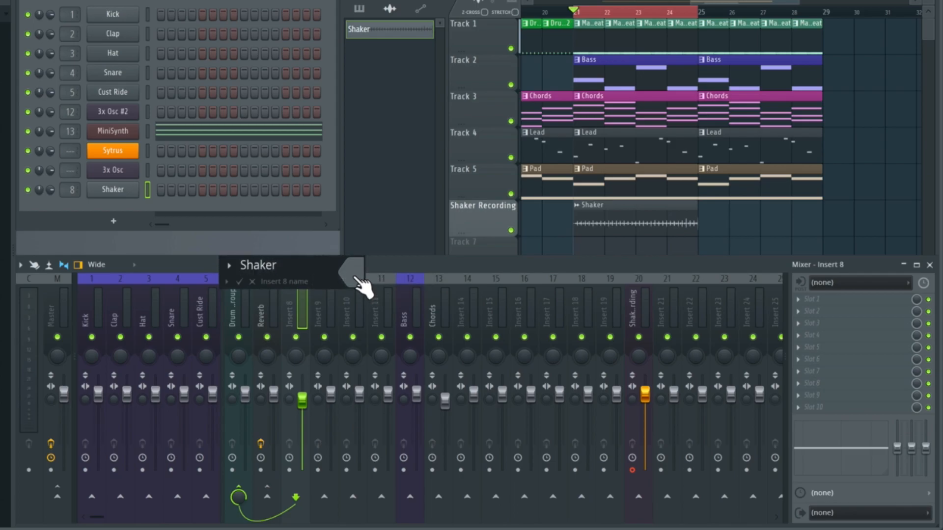
left_click(354, 276)
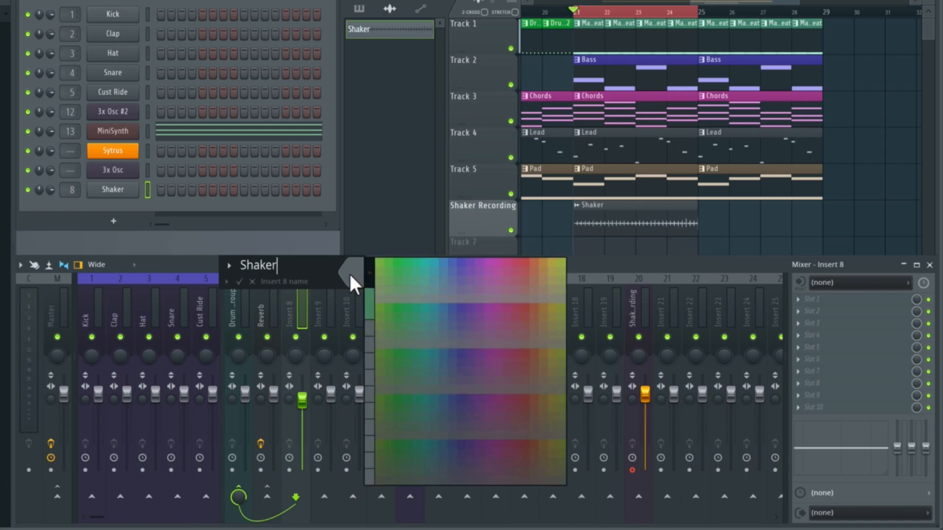
left_click(459, 263)
key("Return")
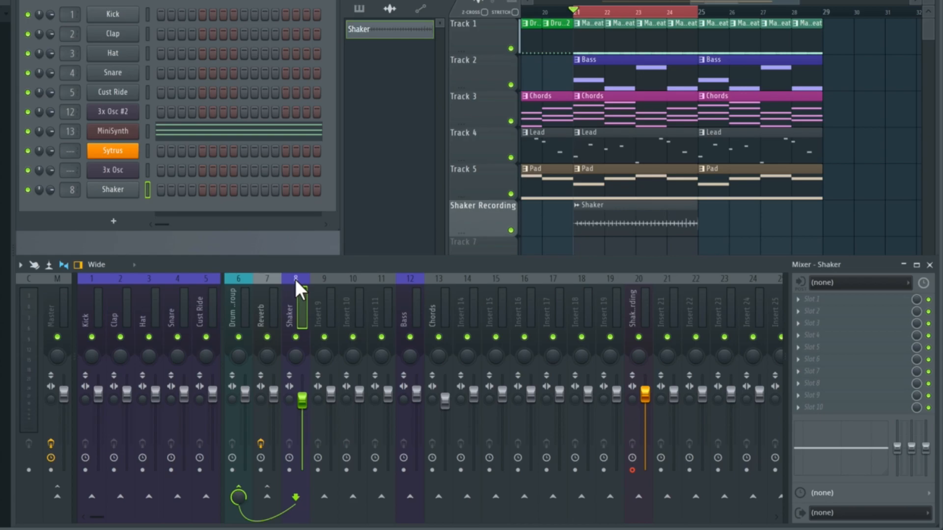
Move the Shaker mixer track two slots to position 6, between Cust Ride and the drum group track
key("alt+Left")
key("alt+Left")
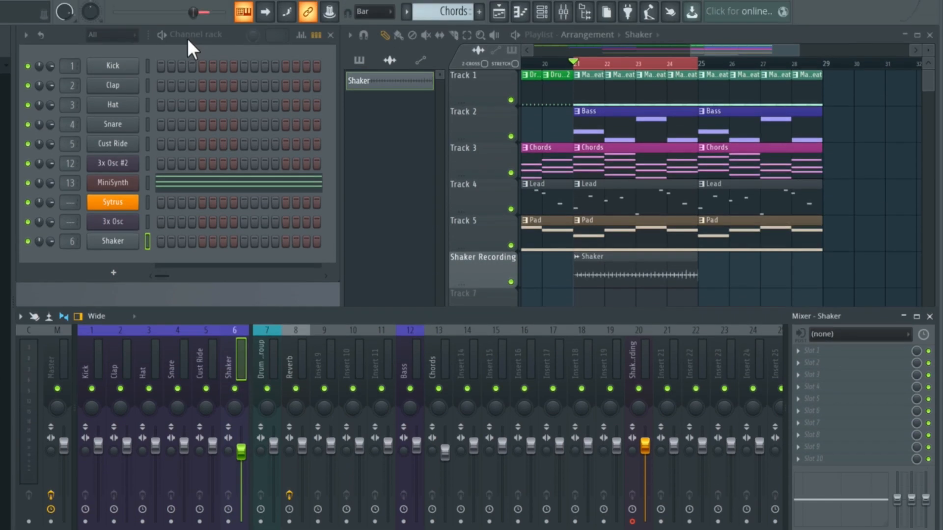
left_click(192, 34)
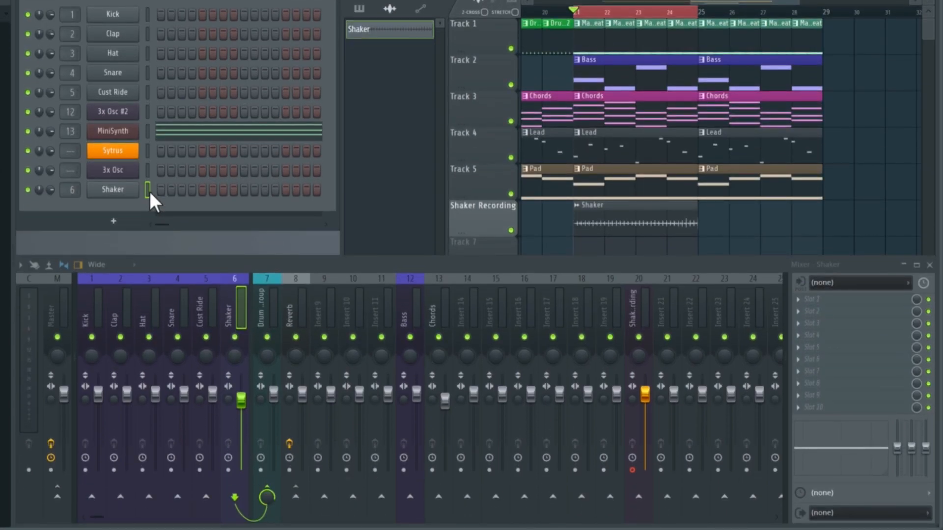
Move the Shaker channel up four slots in the channel rack so it sits directly below Cust Ride
key("alt+Up")
key("alt+Up")
key("alt+Up")
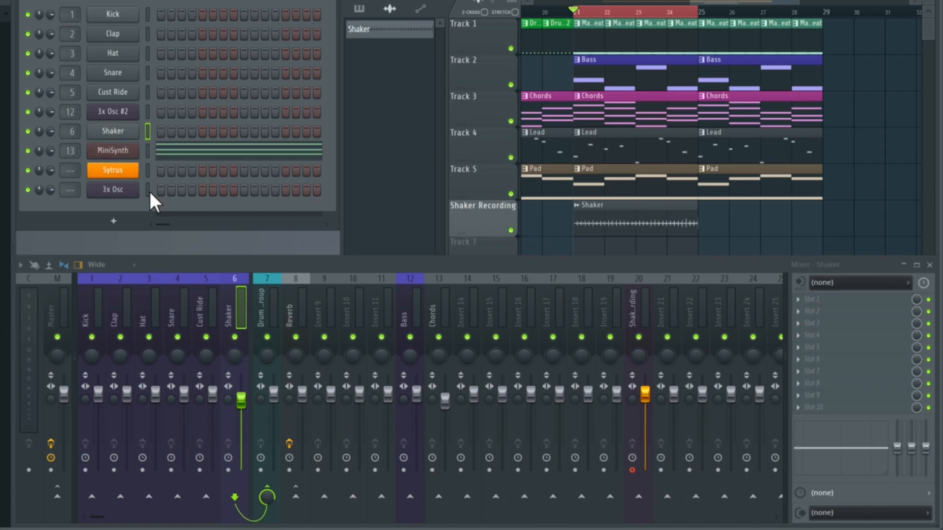
key("alt+Up")
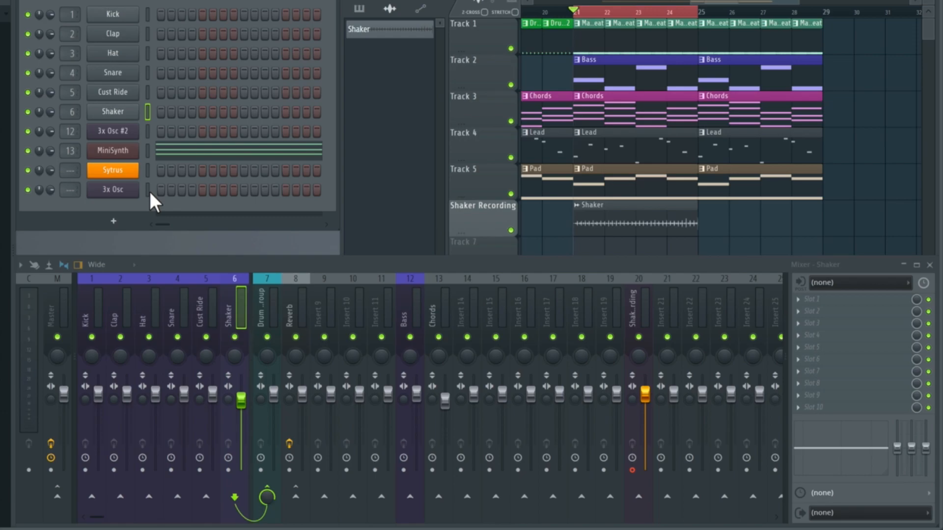
Select the Shaker Recording mixer track and play the section from bar 21 to check the mixer levels, then stop playback
left_click(632, 300)
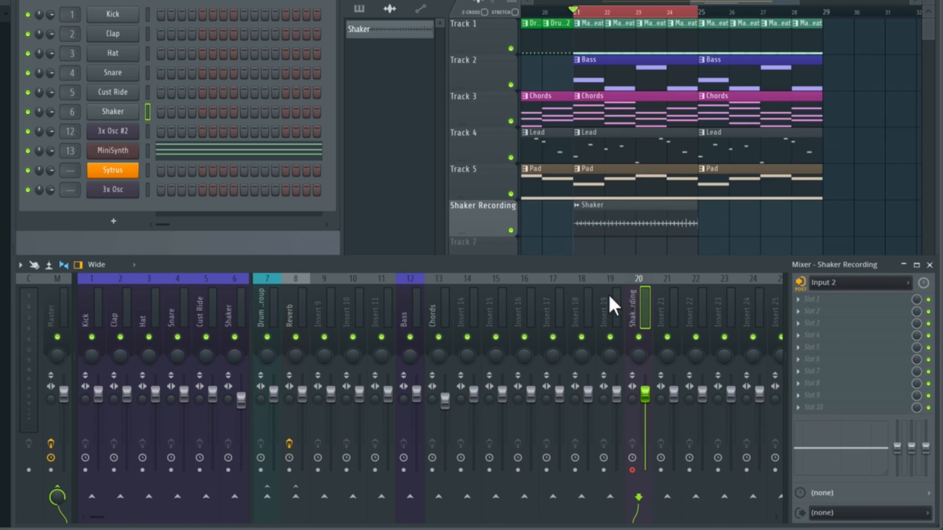
key("space")
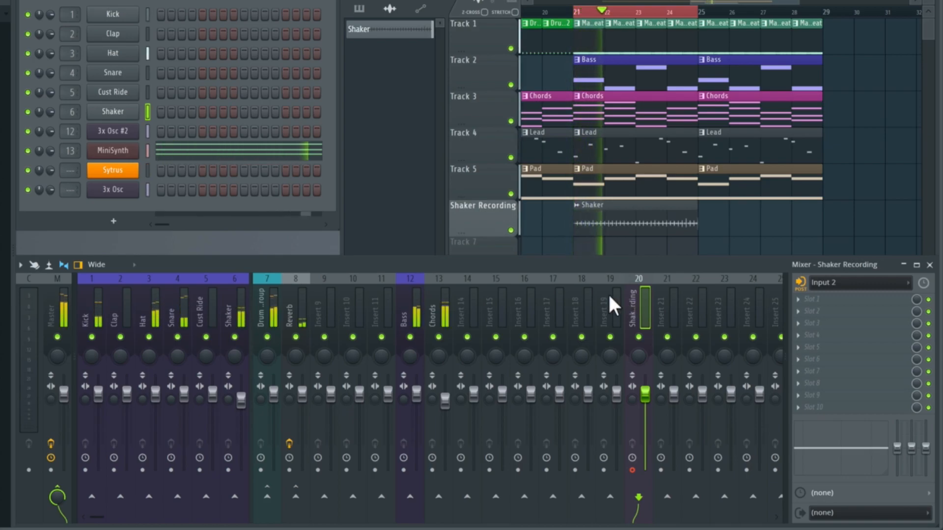
key("space")
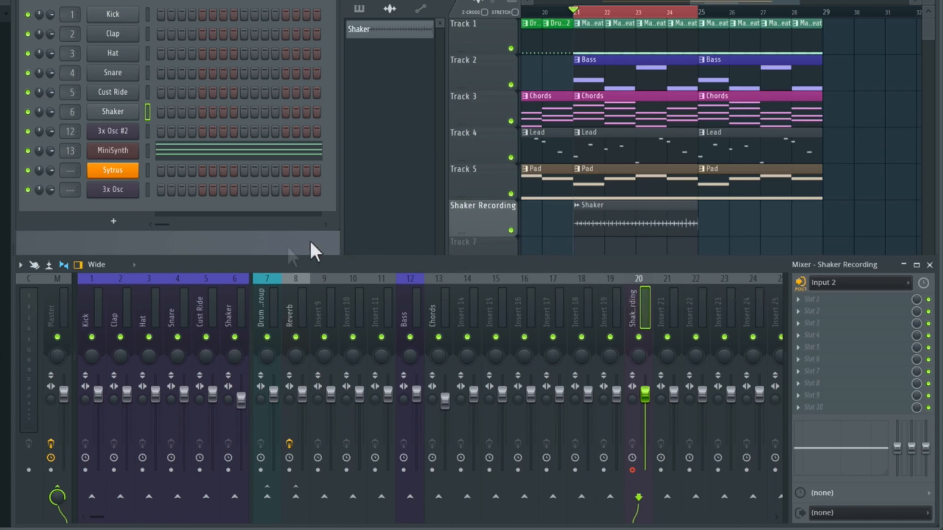
Compare the Shaker and Shaker Recording mixer tracks, and disarm recording on Shaker Recording, track 20
left_click(227, 315)
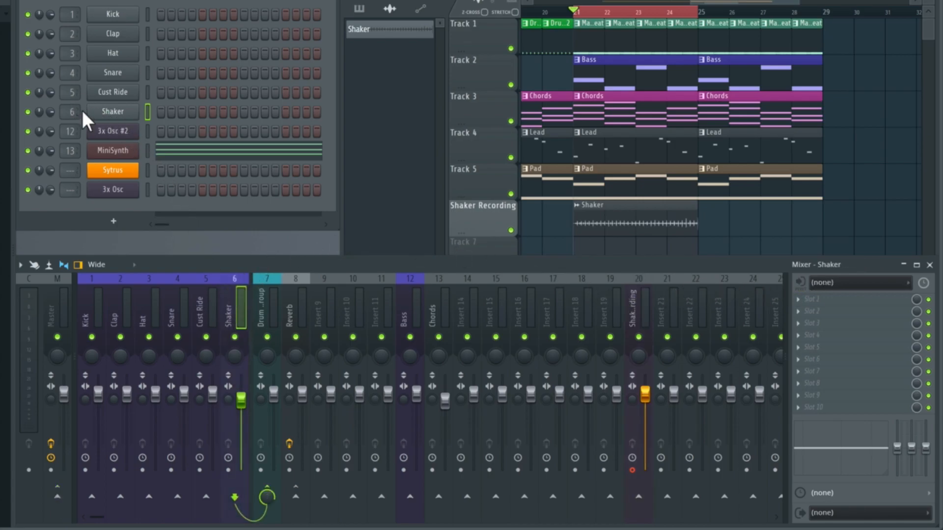
left_click(639, 317)
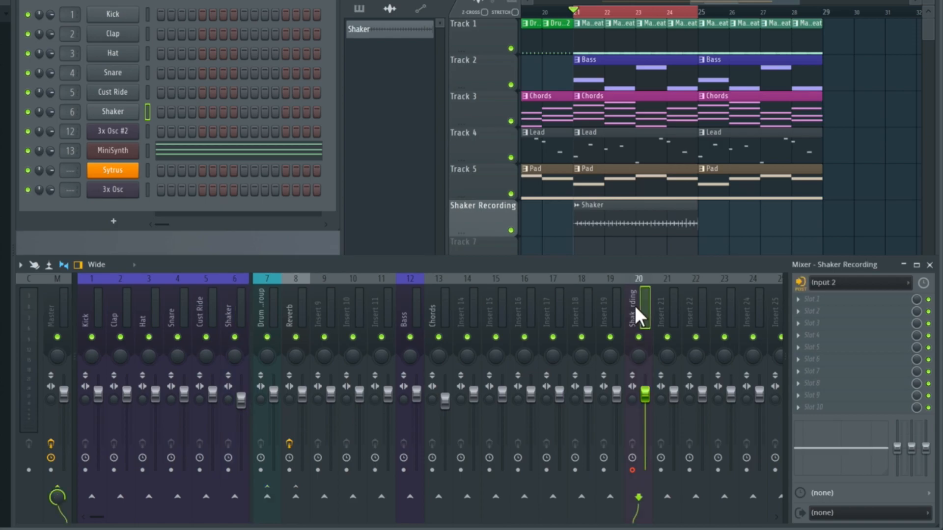
left_click(632, 470)
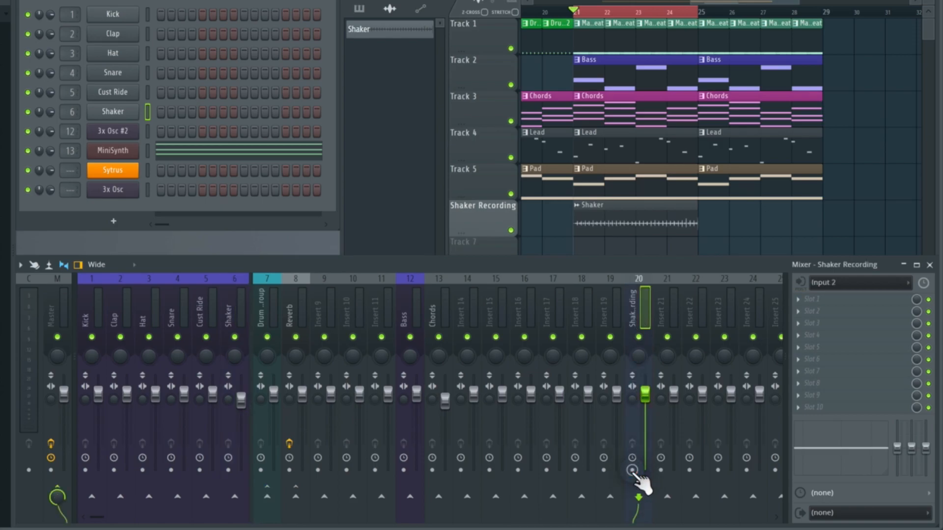